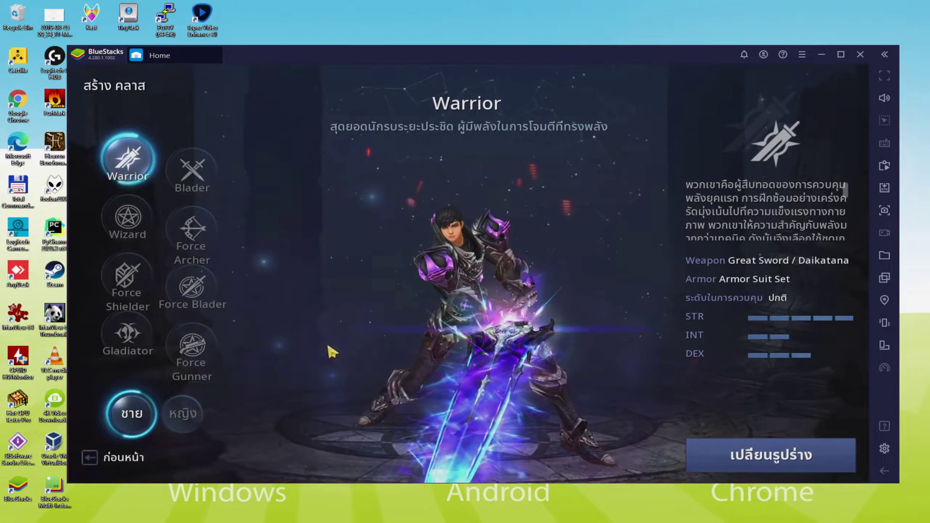
Preview the Blader, Wizard and Force Archer classes, then switch the Force Archer to female
click(197, 173)
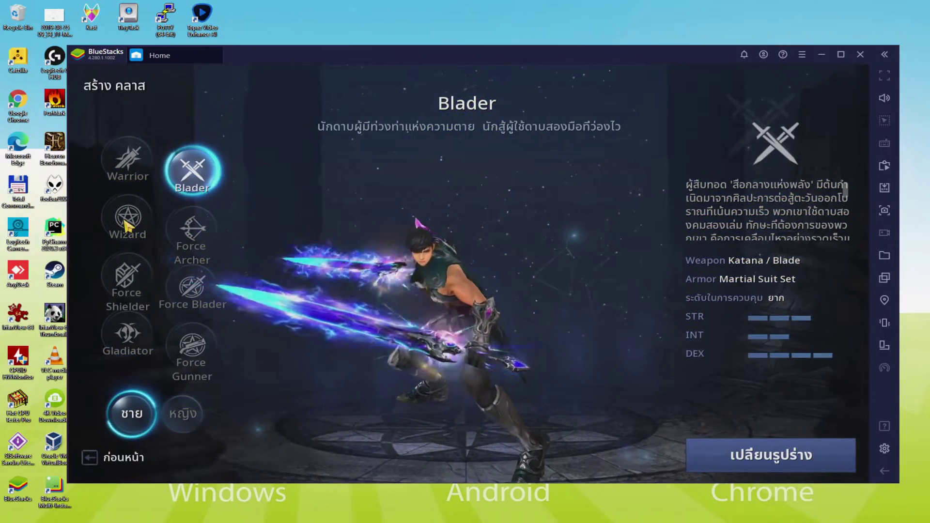
click(124, 221)
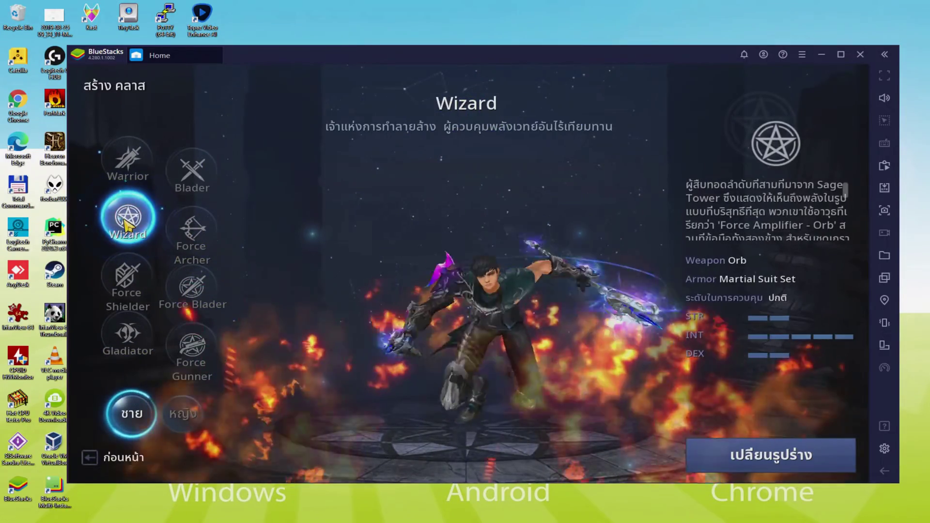
click(198, 235)
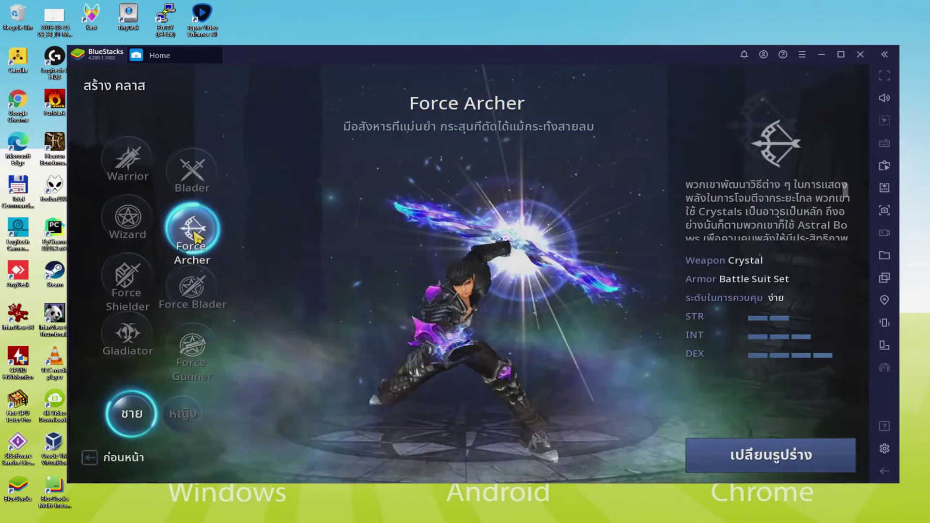
click(187, 425)
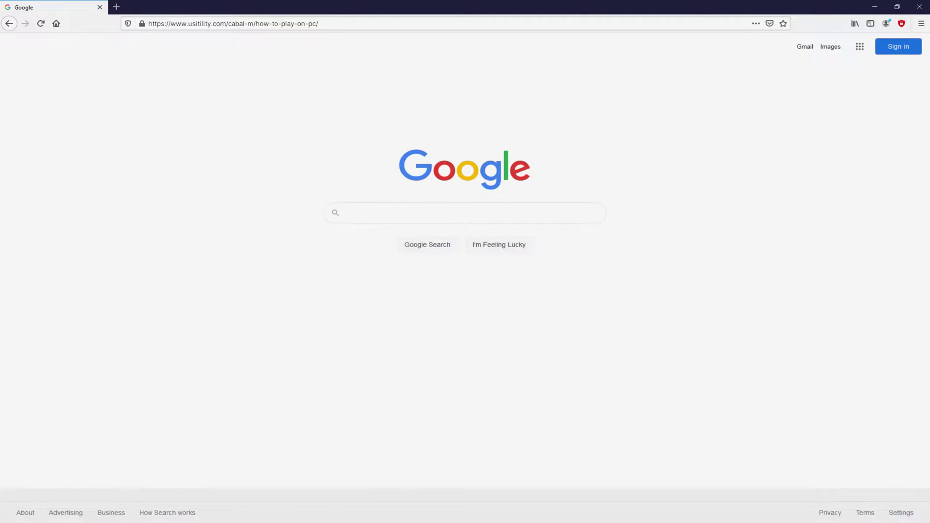
Load the Usitility CABAL M article and follow its Download on PC link
key(Return)
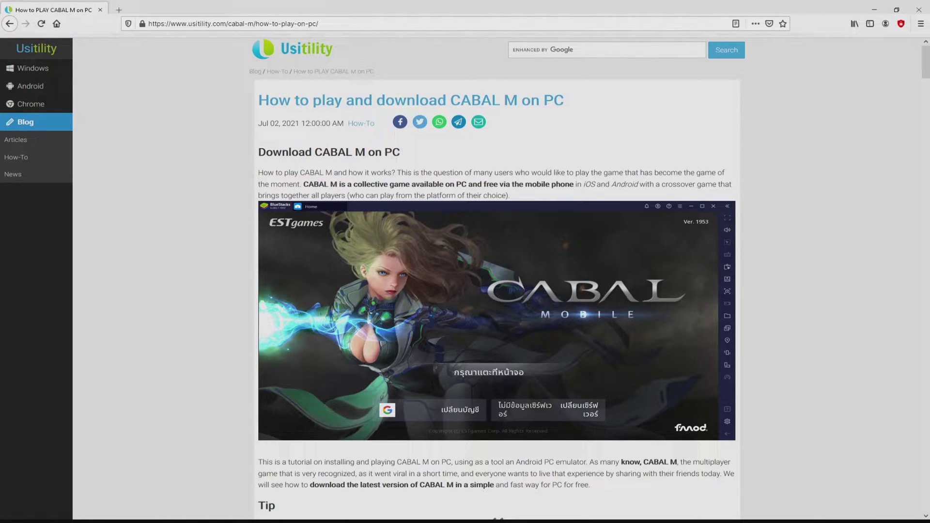
scroll(497, 291, down, 5)
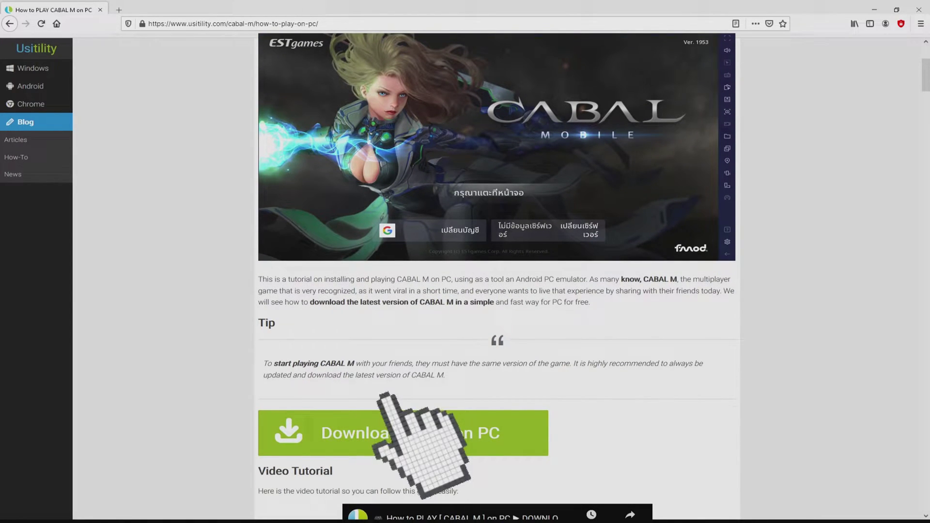
click(402, 432)
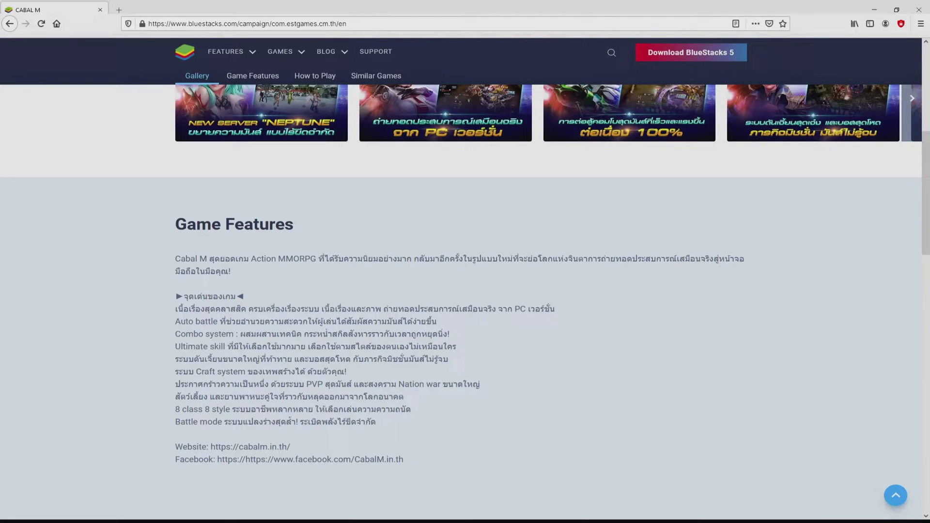
Download the BlueStacks installer from the CABAL M page's Play on BlueStacks 5 button
scroll(465, 291, up, 6)
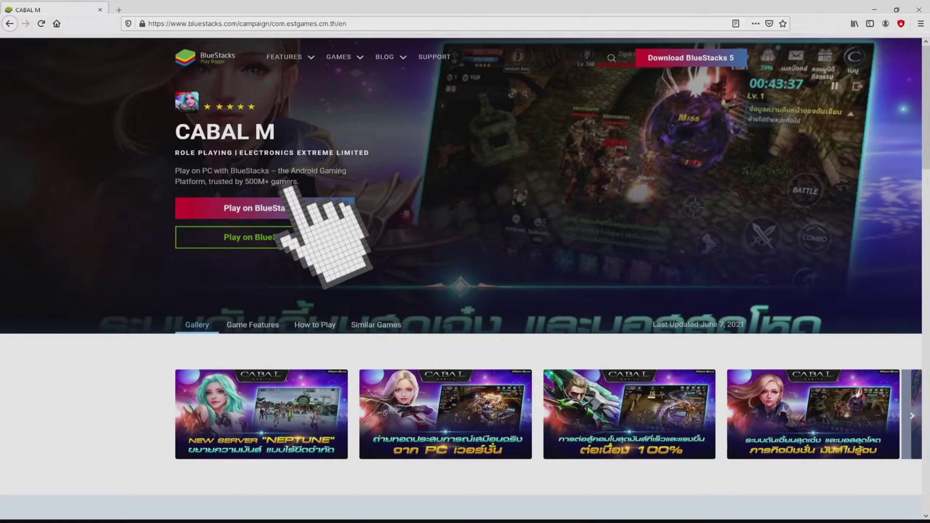
click(286, 208)
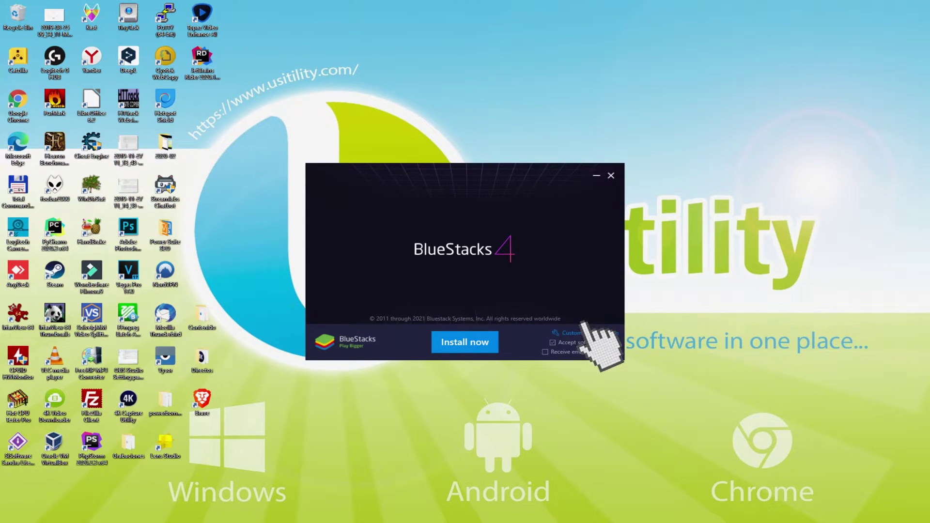
Review the default data path under Customize installation, then install BlueStacks with default settings
click(576, 334)
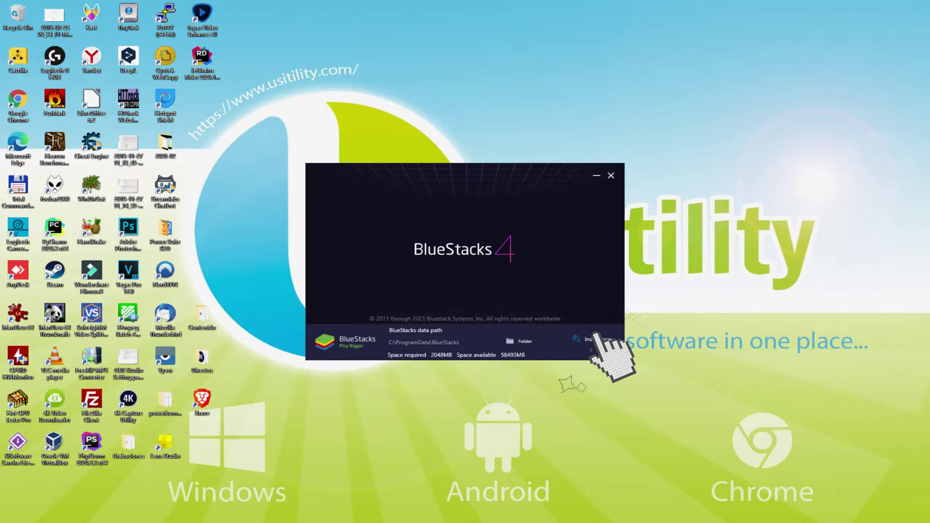
click(590, 350)
click(460, 342)
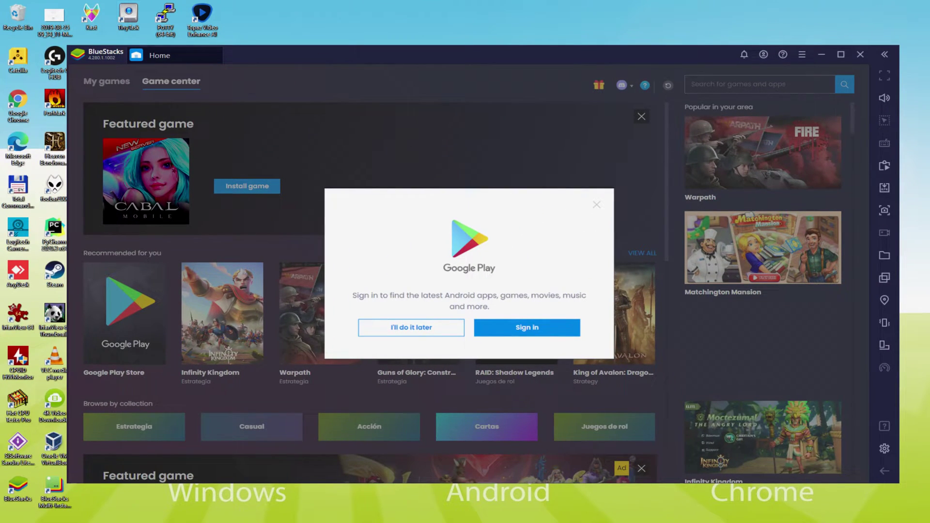
Sign in with a Google account, agree to the terms, and disable Google Drive backup
click(530, 326)
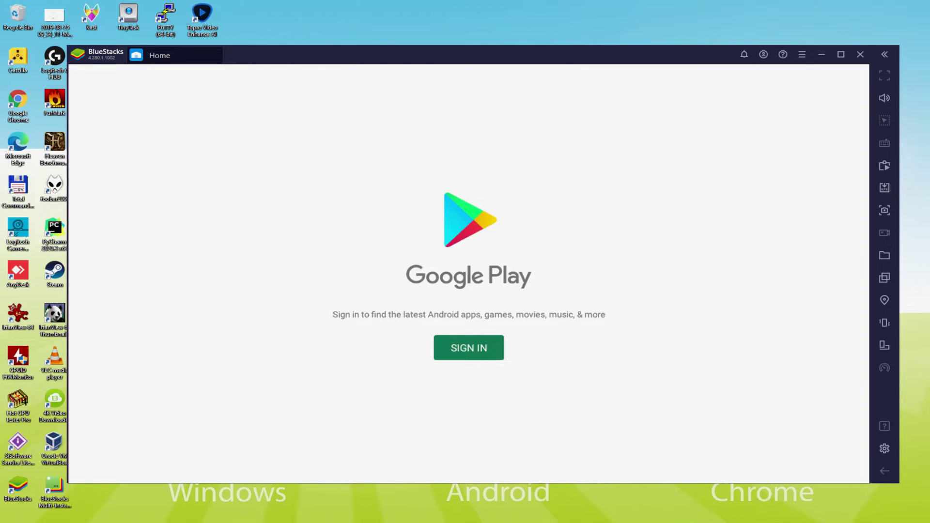
click(468, 347)
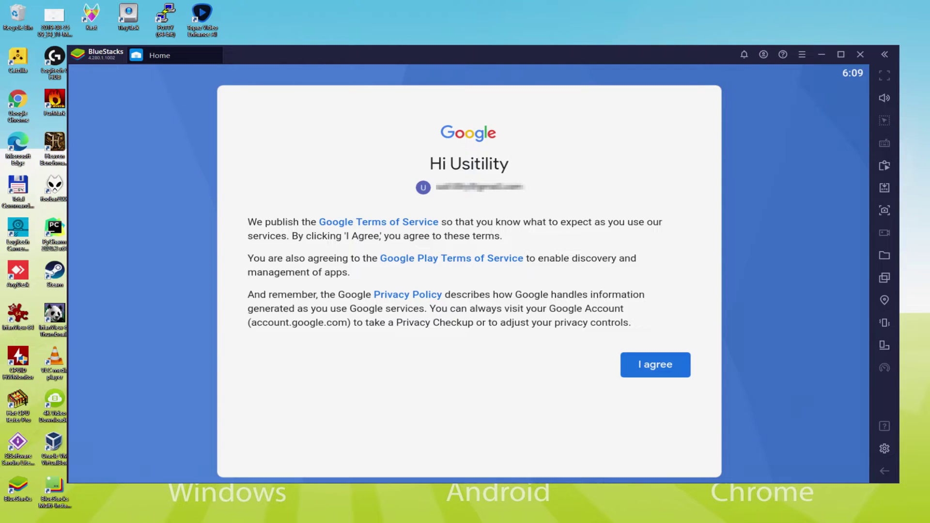
click(642, 362)
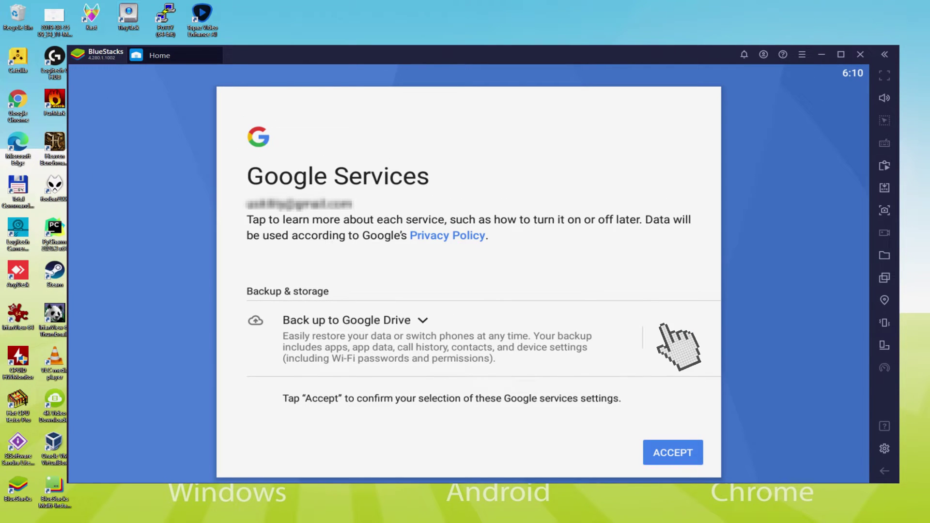
click(671, 338)
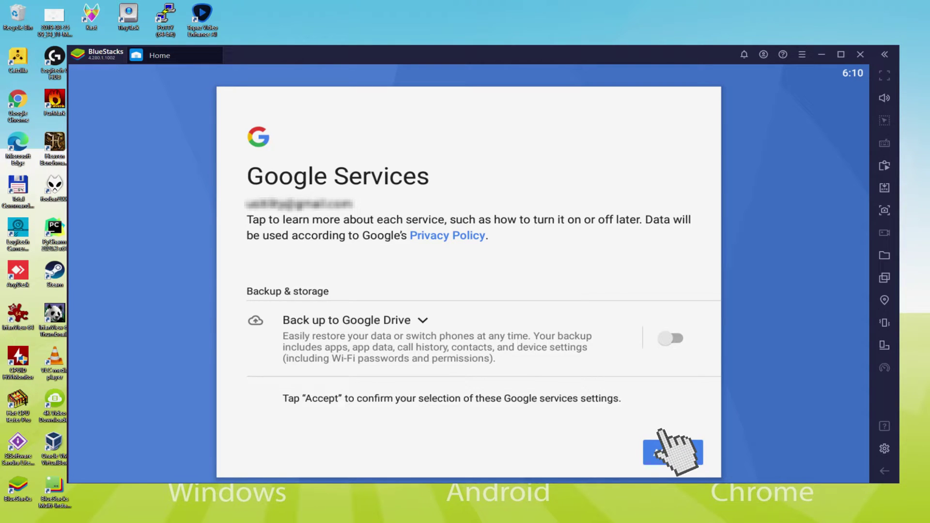
click(672, 452)
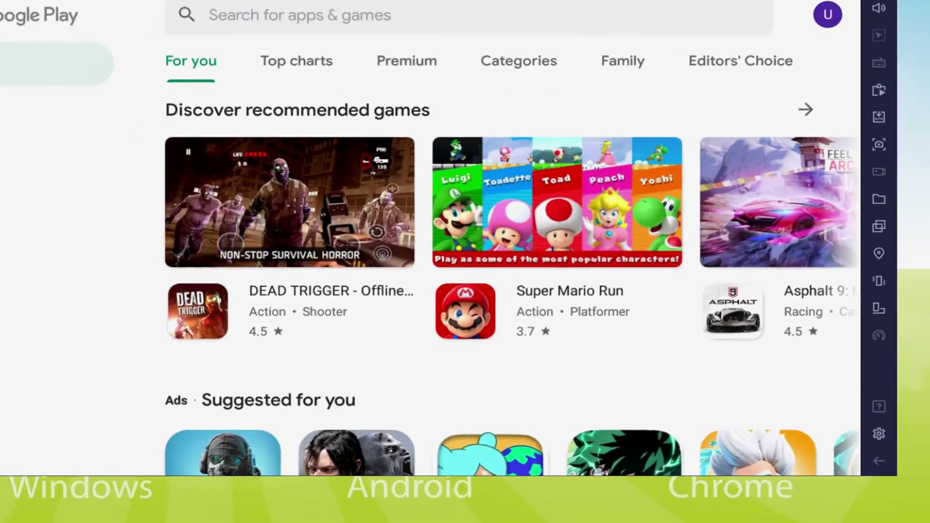
Open the featured CABAL M store page from the game center and install it
click(884, 470)
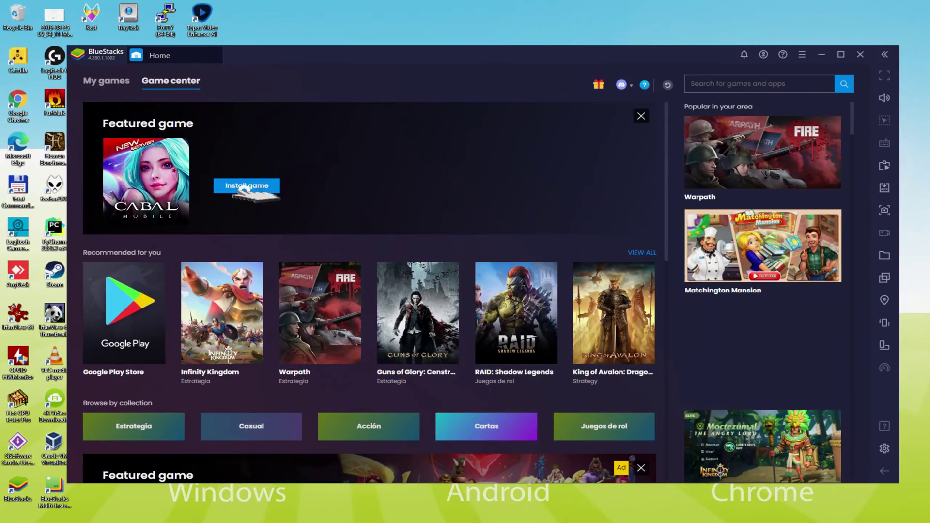
click(245, 186)
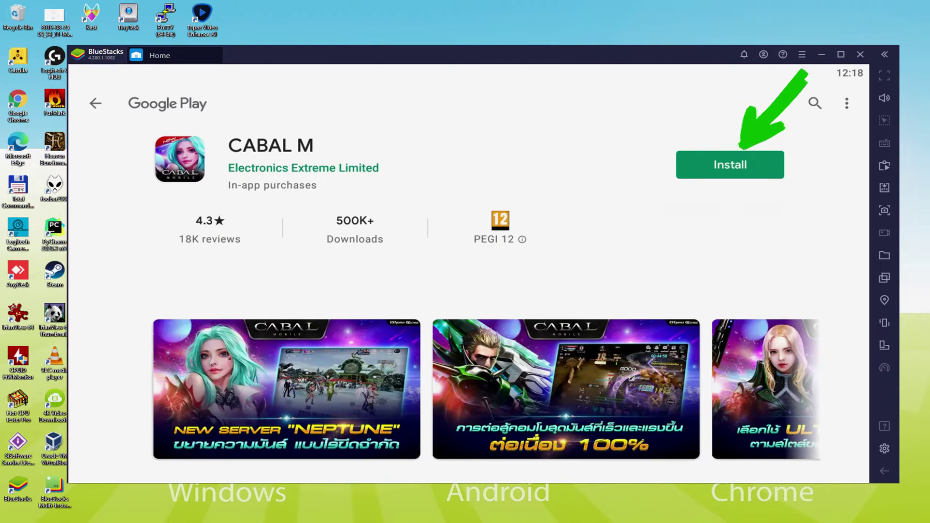
click(748, 164)
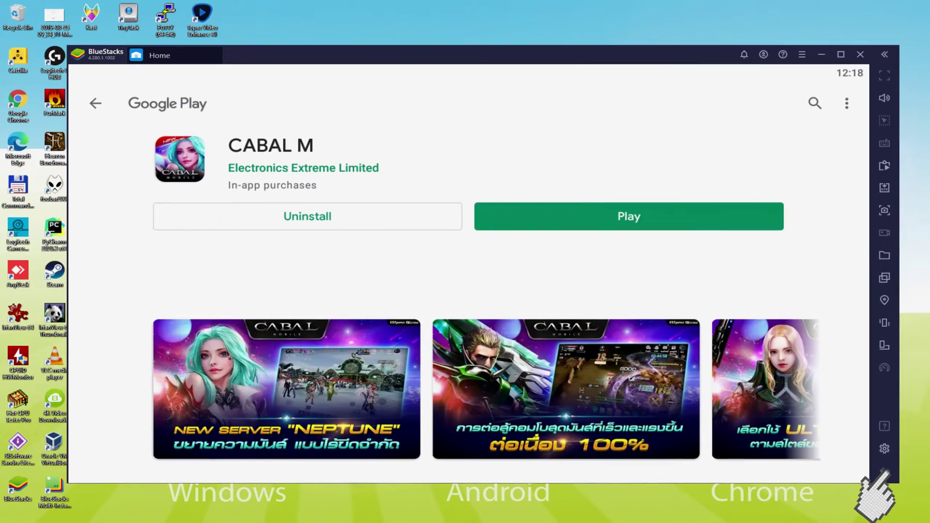
Launch CABAL M from the My games list on the BlueStacks home
click(884, 470)
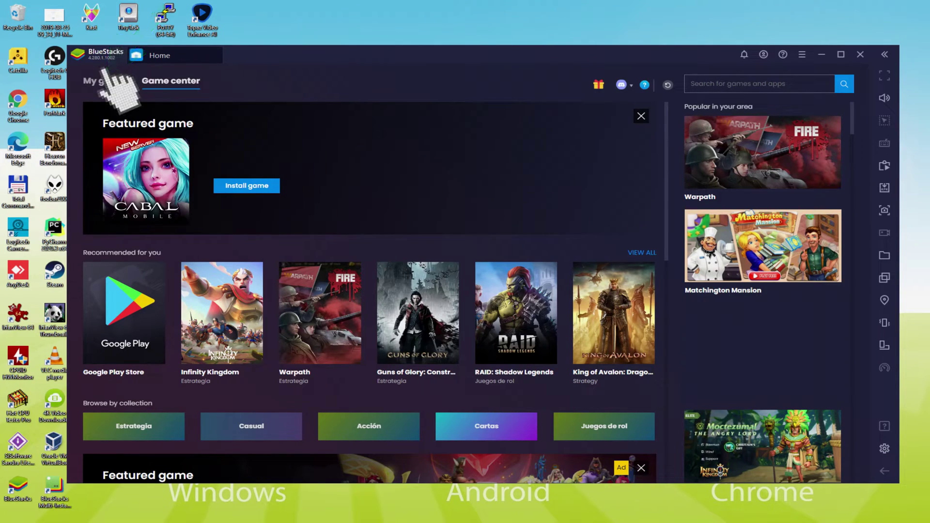
click(107, 81)
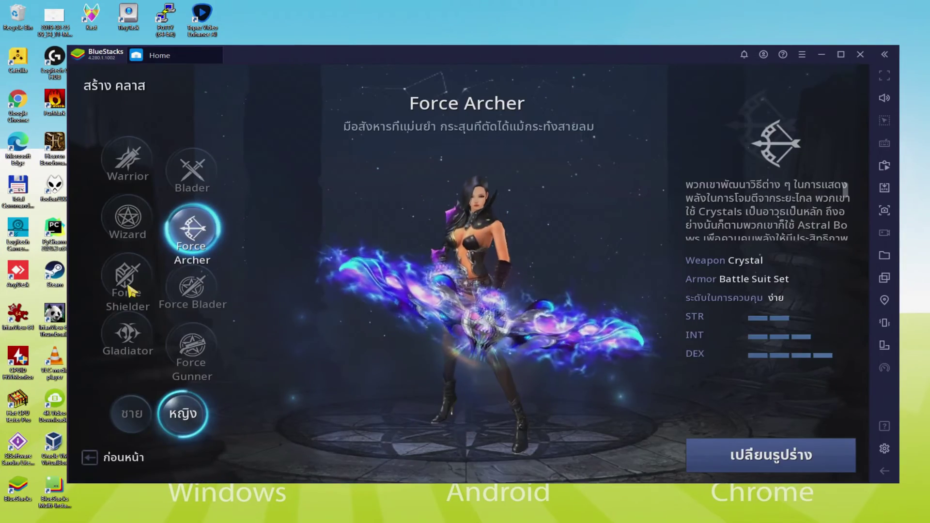
click(131, 284)
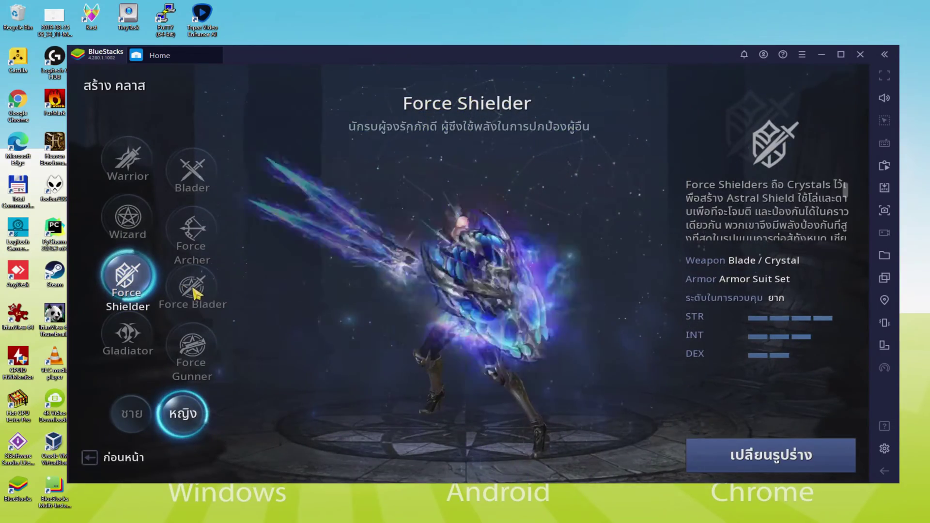
Preview the Force Blader, Force Gunner, Warrior, Blader and Wizard classes, ending on Wizard
click(194, 289)
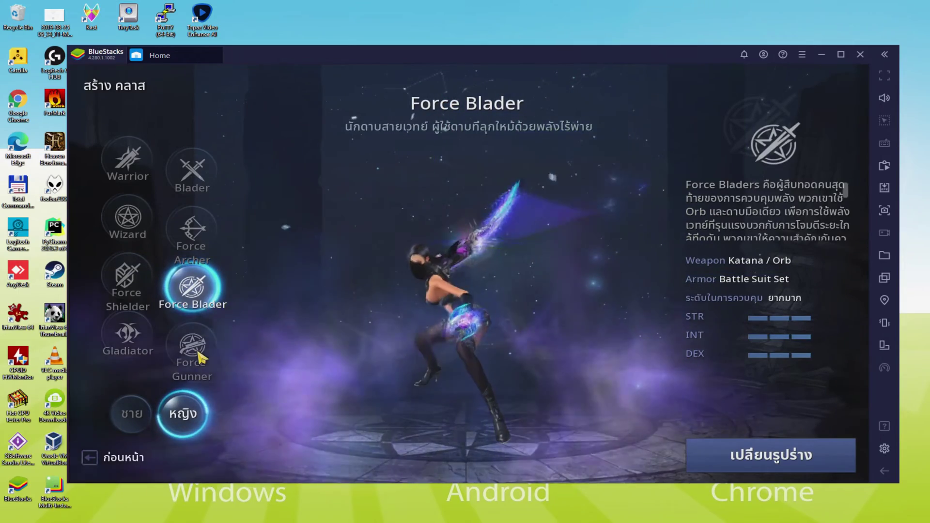
click(194, 349)
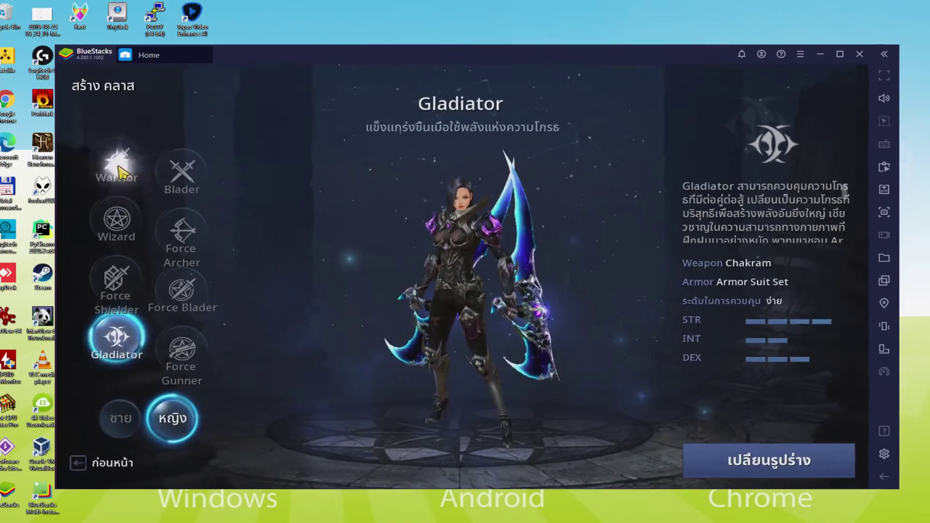
click(128, 160)
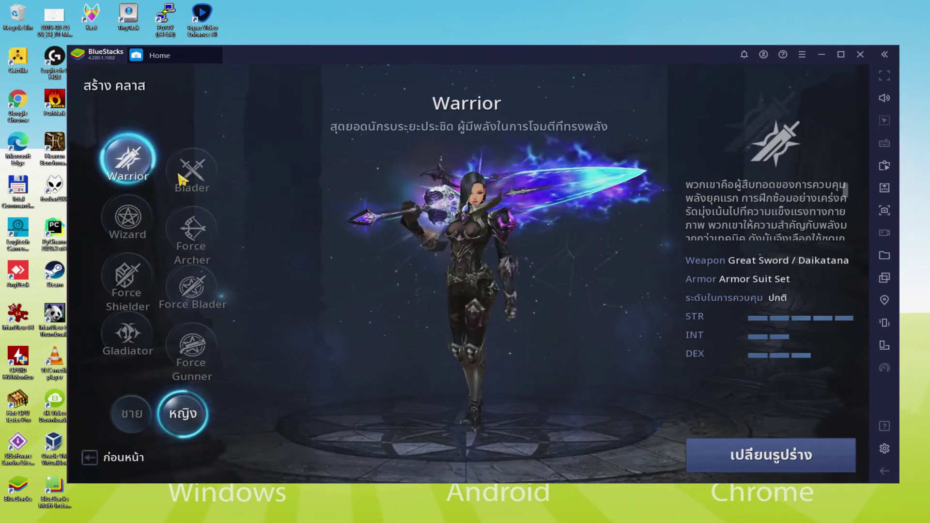
click(181, 178)
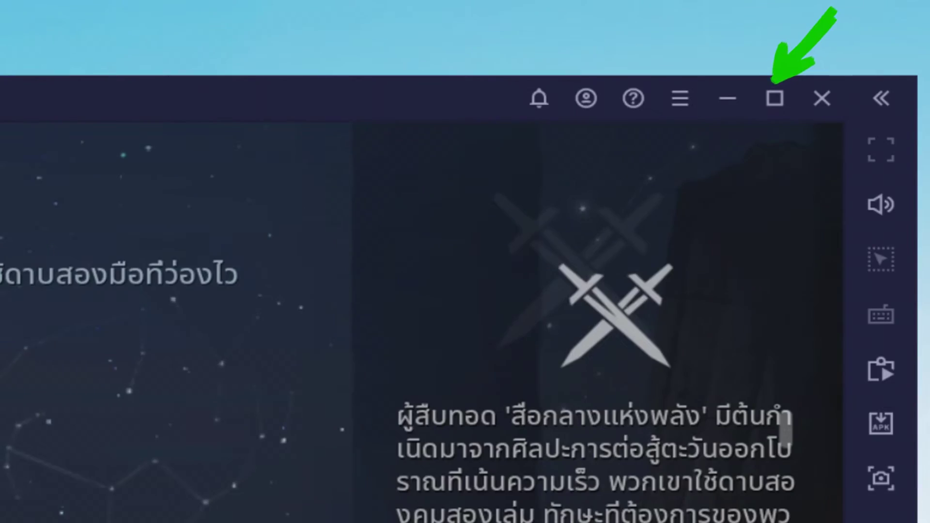
click(128, 216)
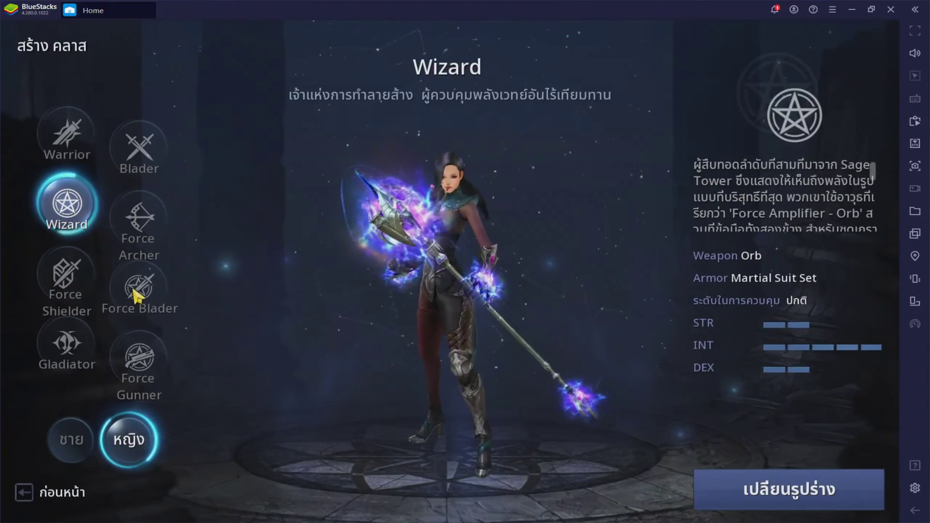
Make a female Force Blader with face Type C, hairstyle Type F and purple hair
click(137, 293)
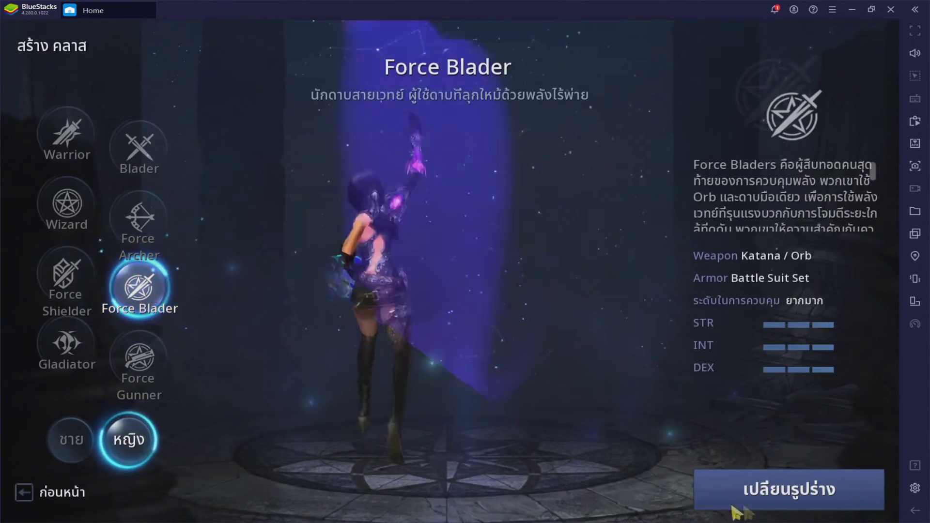
click(781, 494)
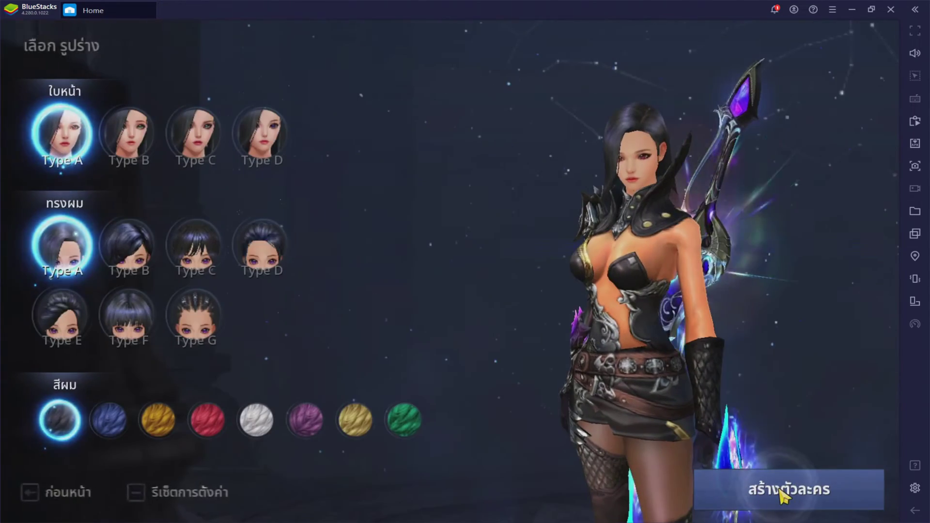
click(128, 245)
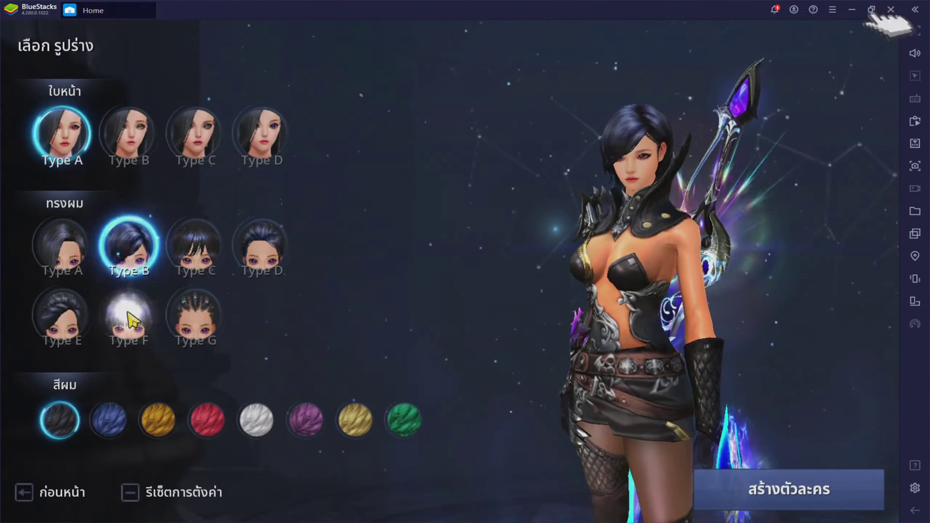
click(130, 320)
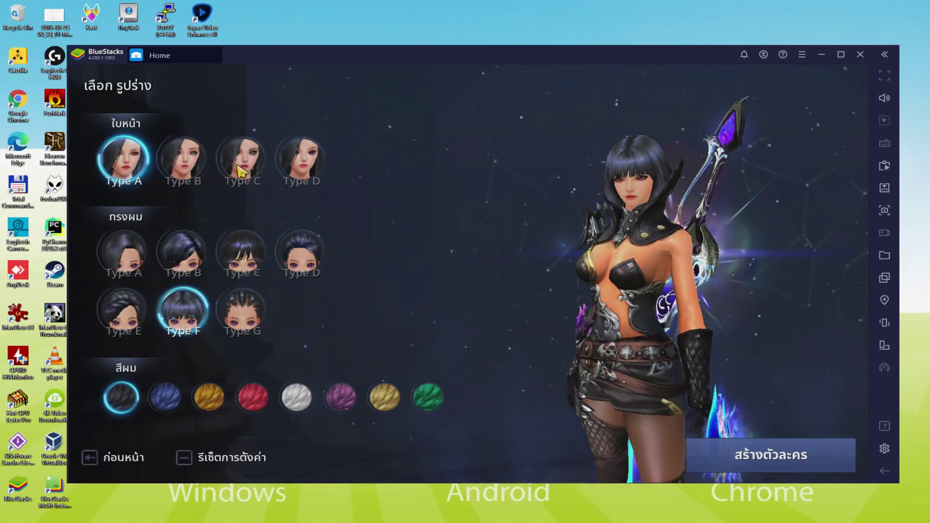
click(243, 160)
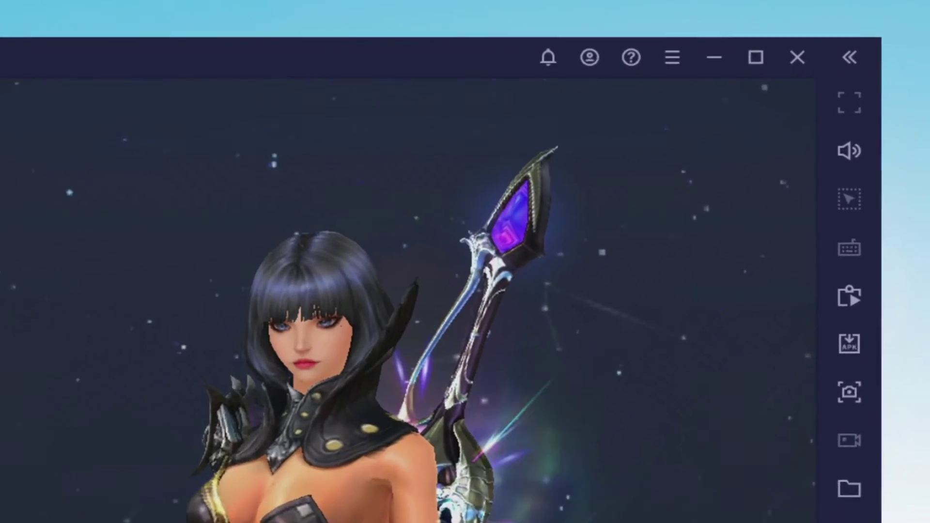
click(296, 398)
click(253, 397)
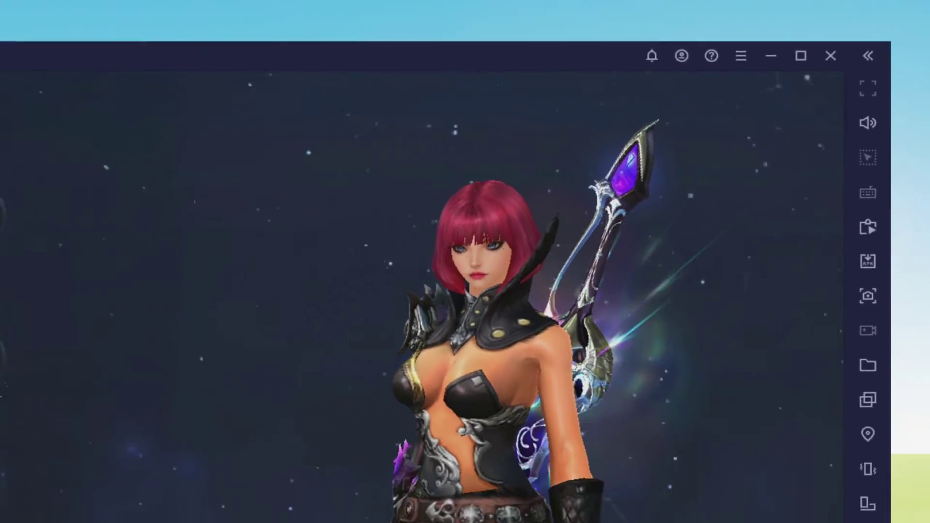
click(293, 389)
click(340, 388)
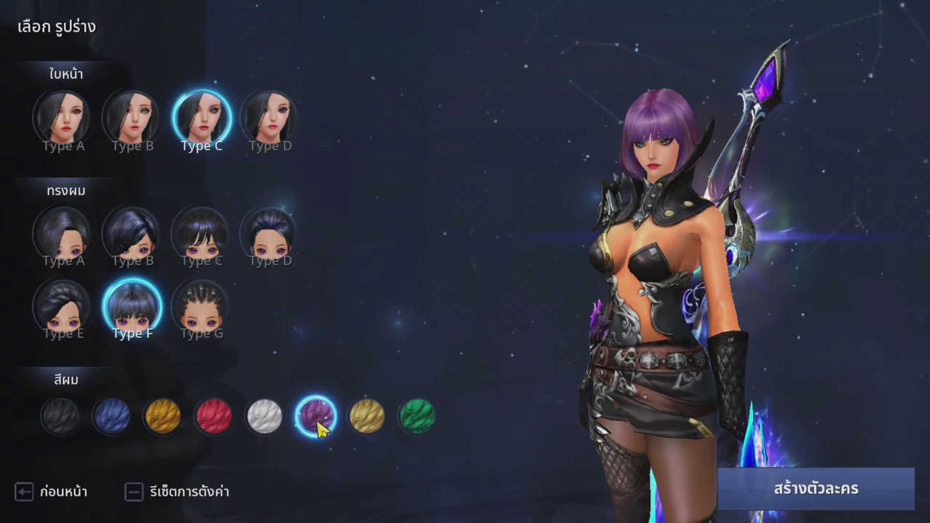
click(872, 500)
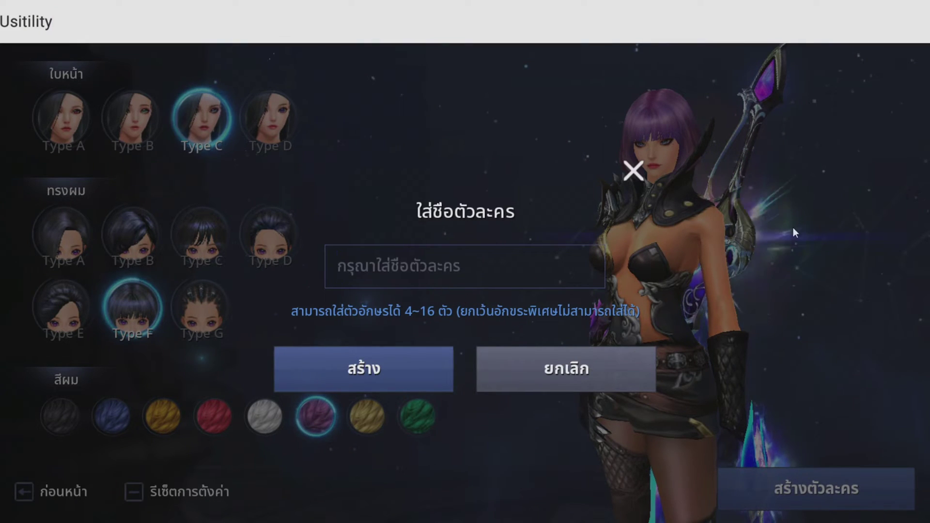
Name the new Force Blader and start the game with it
click(333, 15)
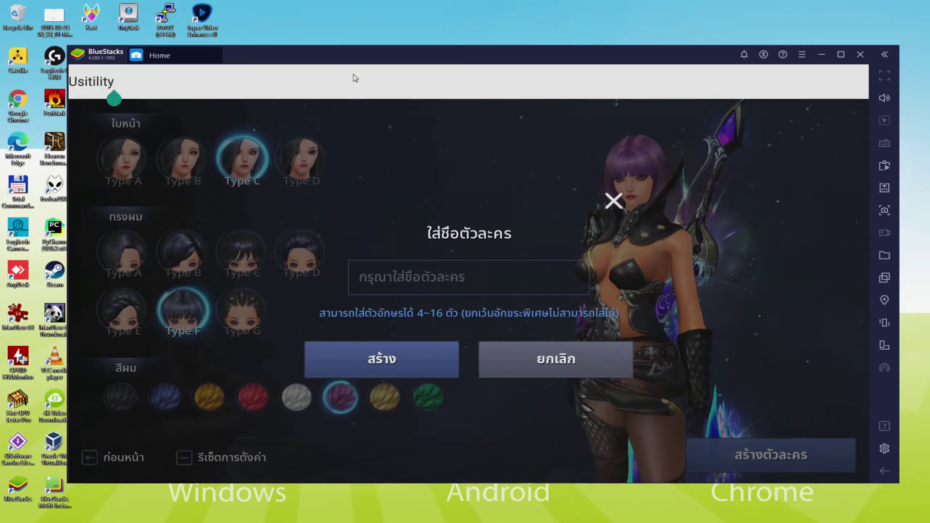
click(436, 271)
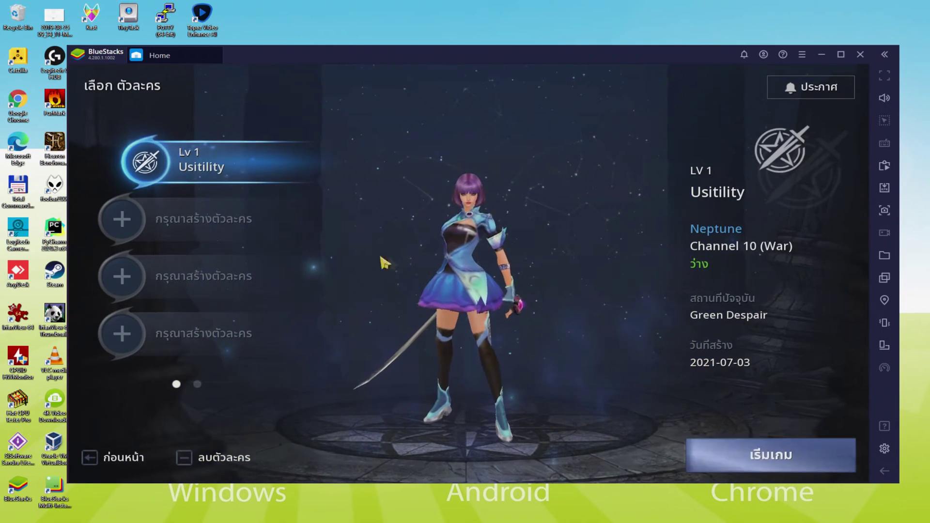
click(746, 456)
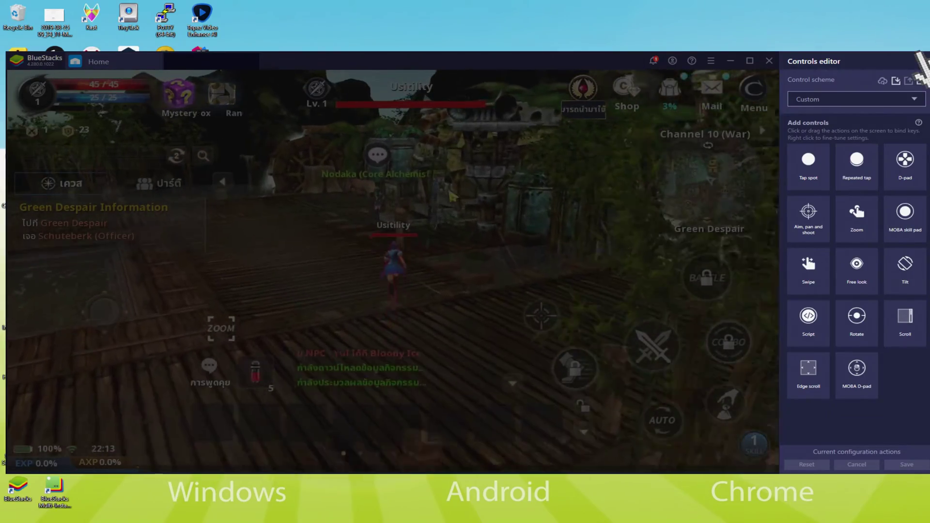
Dismiss the Controls editor and warp the character to the current quest location
key(Escape)
click(255, 205)
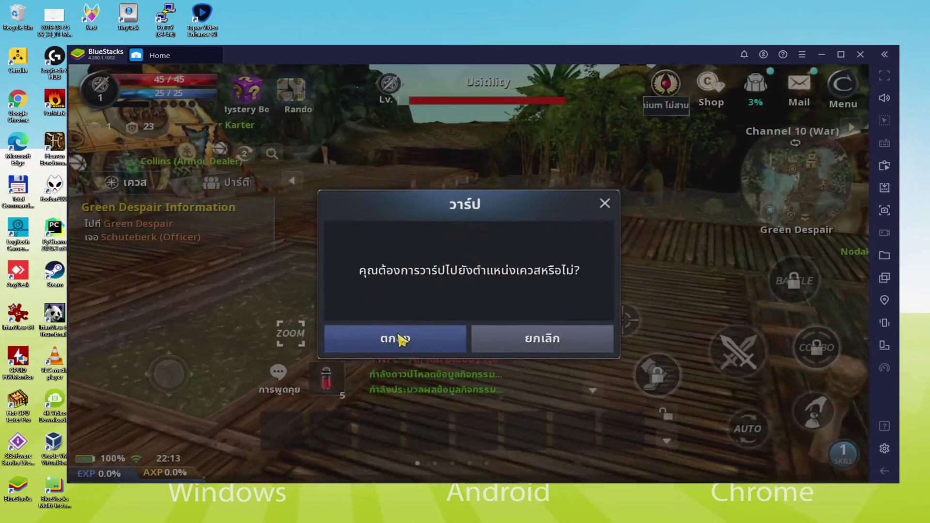
click(390, 333)
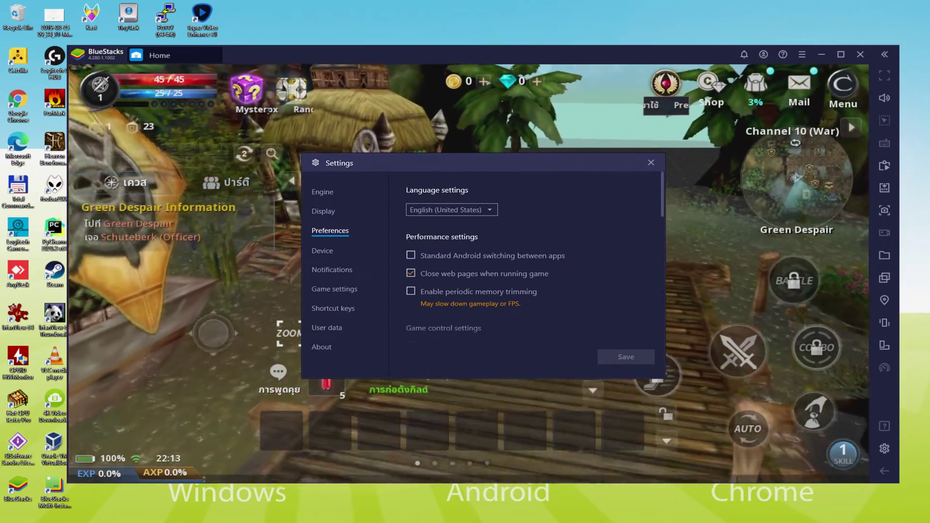
Close the emulator settings and Port Manager Karter's dialog, and adjust the camera zoom
key(Escape)
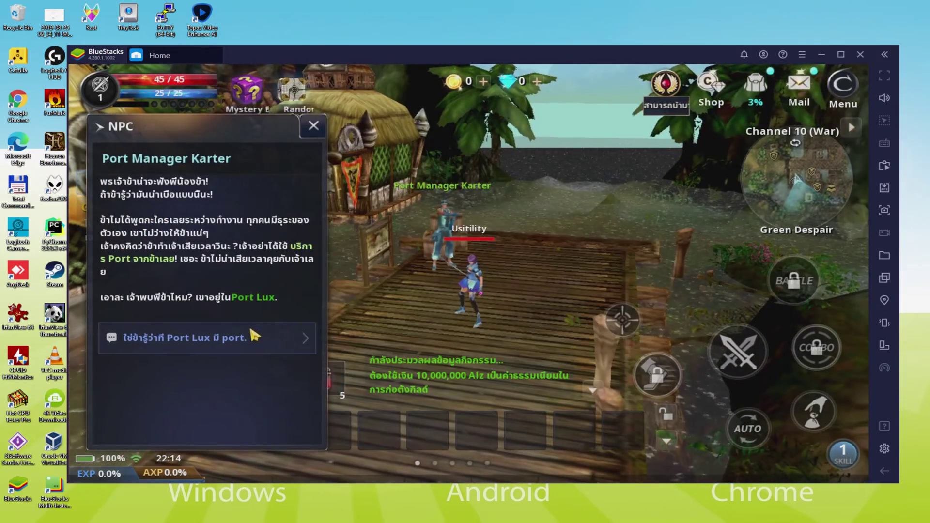
key(Escape)
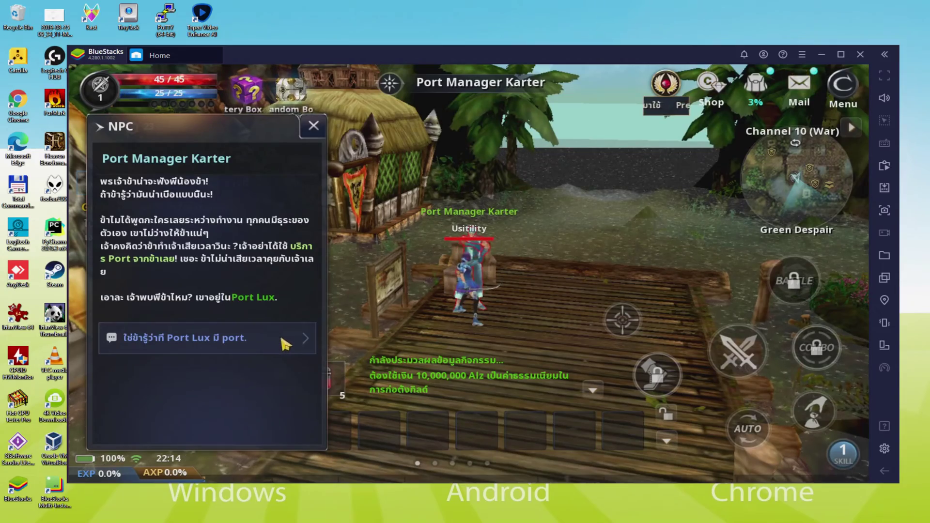
click(291, 334)
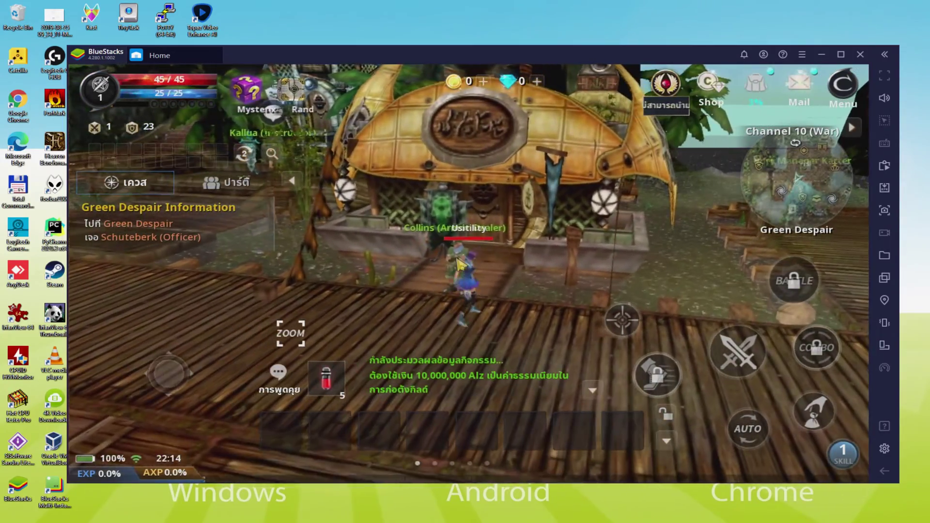
Sell the Return Stone at the armor dealer for 250 gold, then show the Samsung Galaxy S8 Plus device profile
click(459, 264)
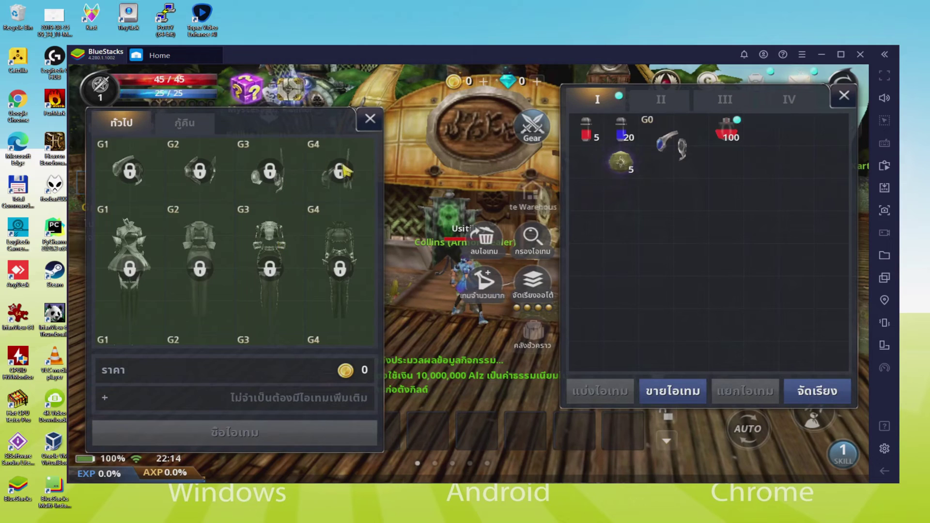
click(618, 165)
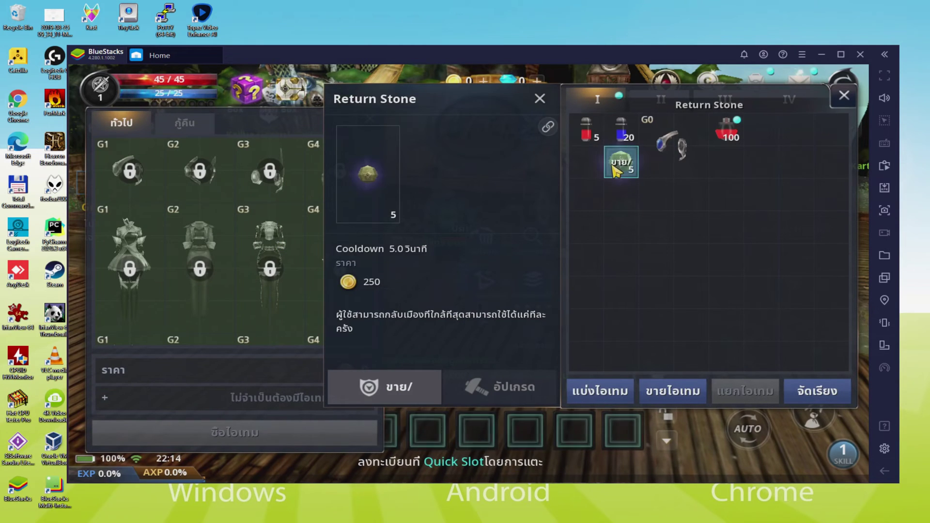
click(393, 376)
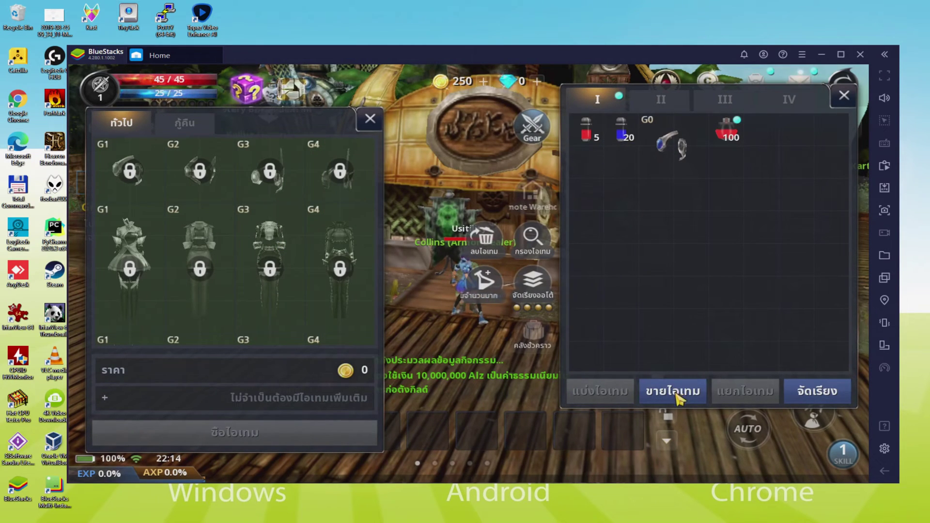
click(680, 398)
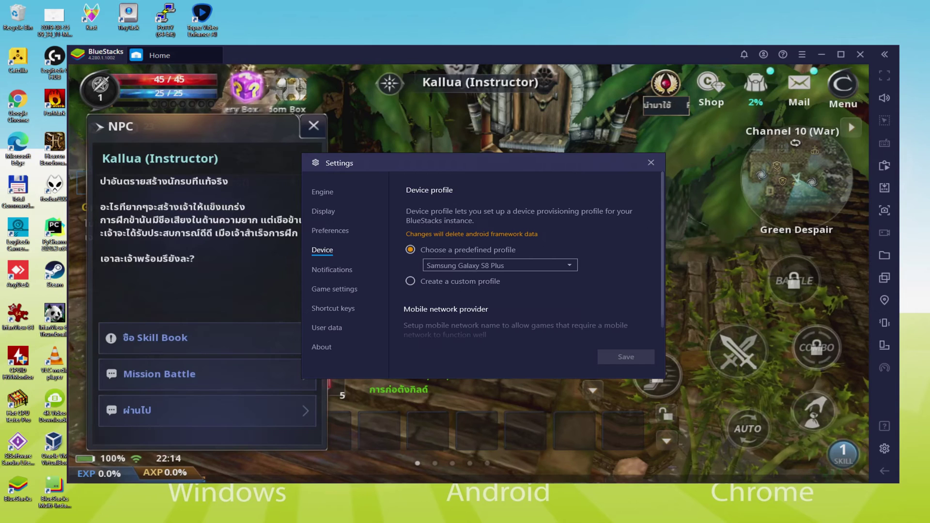
Close the emulator settings and browse the instructor's skill book shop and inventory
click(232, 343)
click(231, 343)
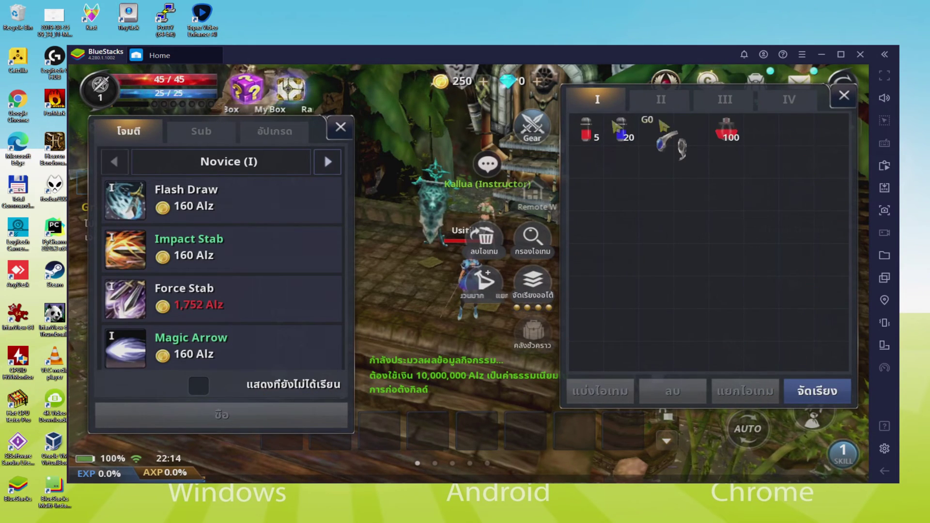
click(350, 129)
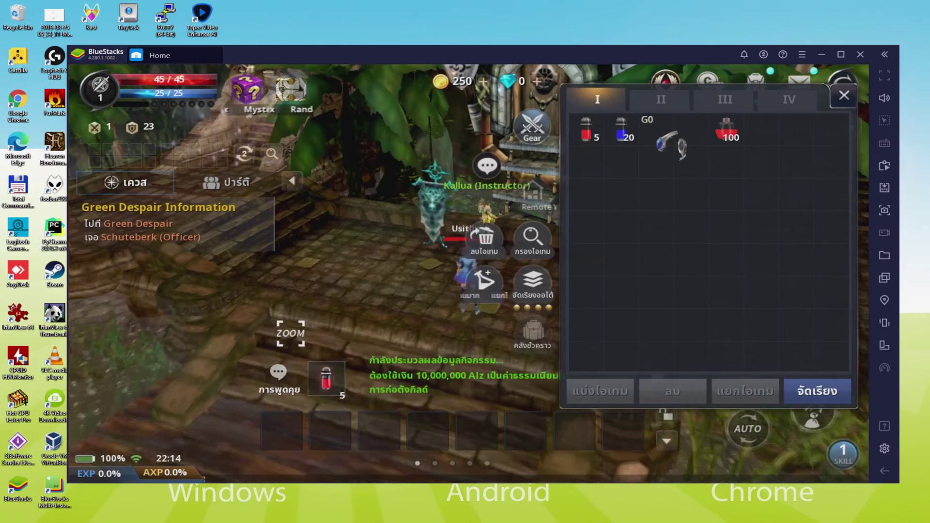
click(840, 97)
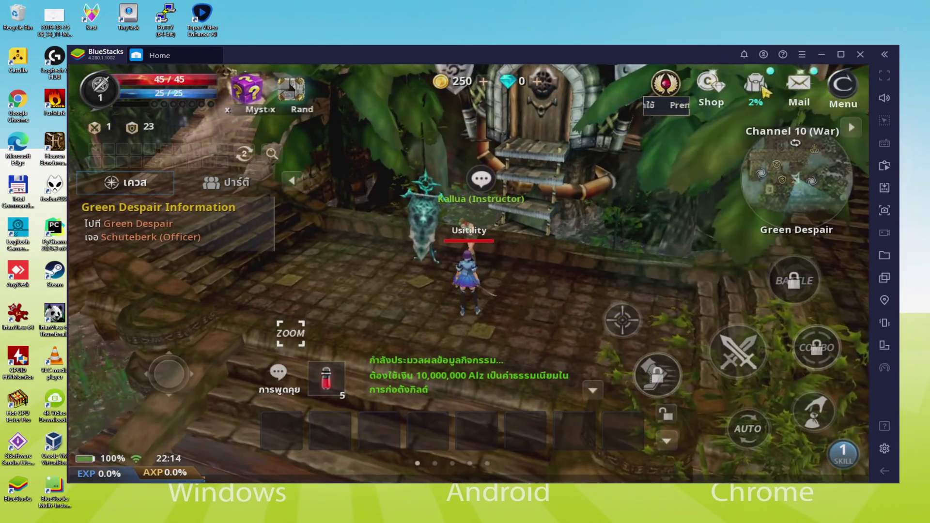
click(764, 91)
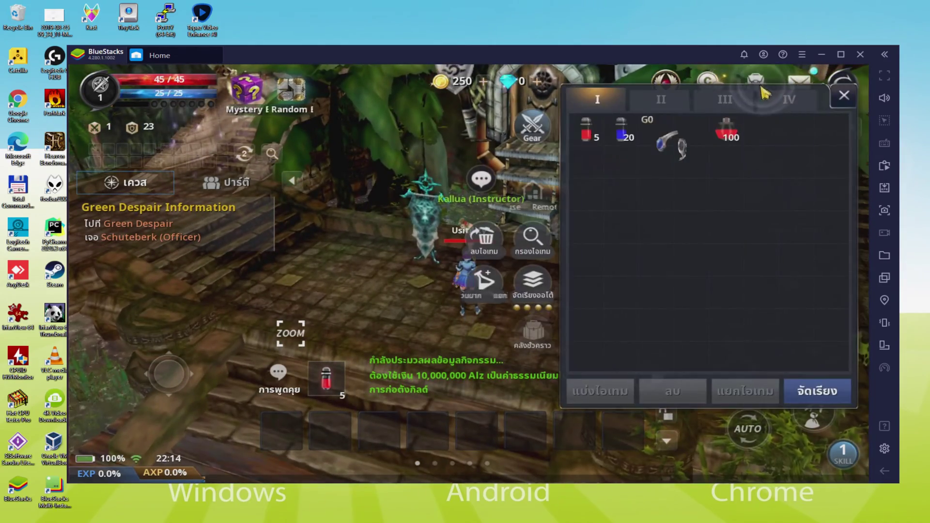
click(843, 97)
Talk to Kallua, fail to enter Mission Battle, skip his dialog and run up the stairs
click(468, 228)
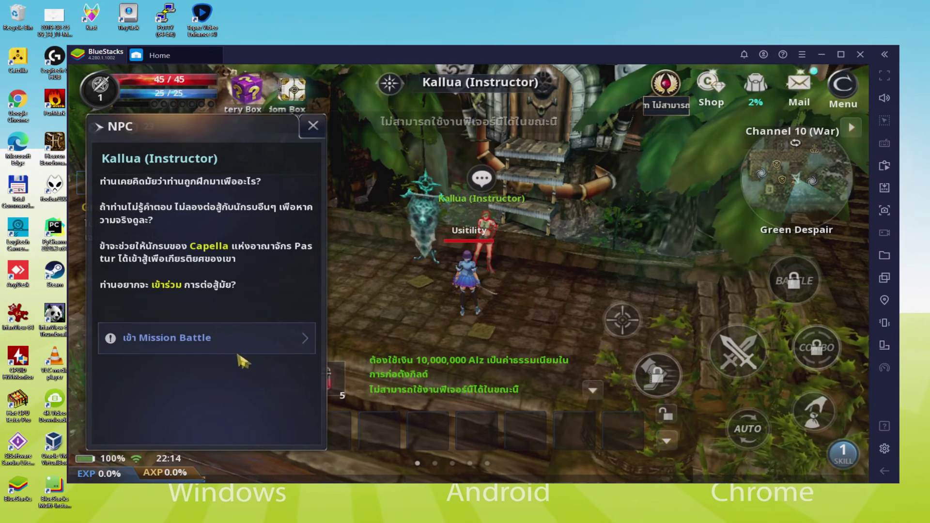
click(248, 335)
click(248, 336)
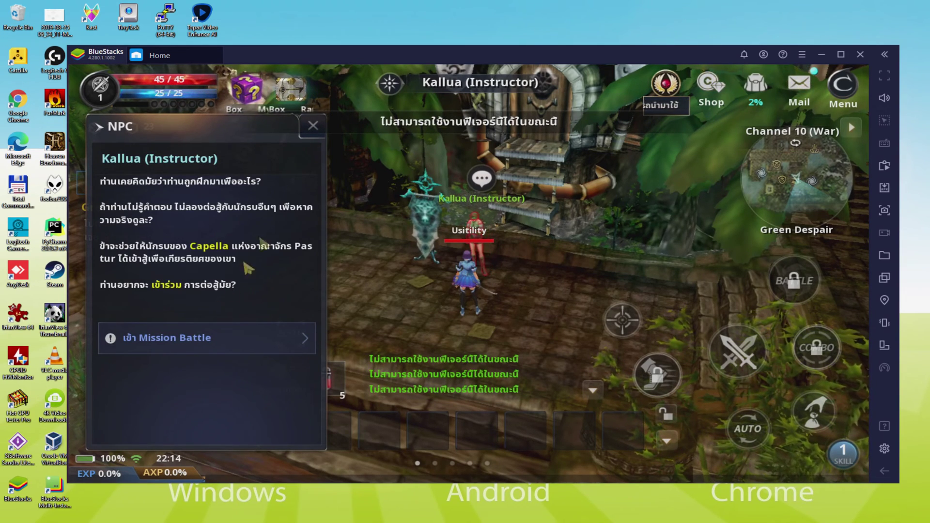
click(312, 127)
click(469, 223)
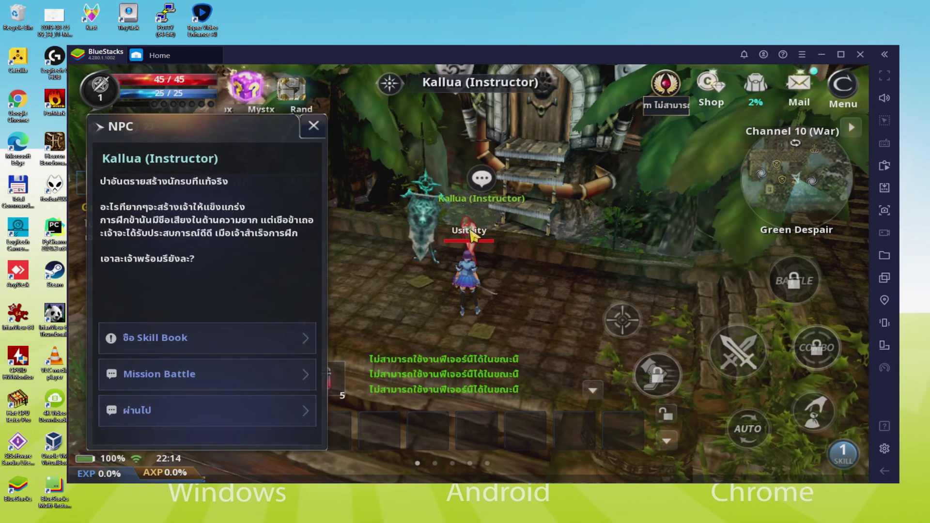
click(201, 411)
key(w)
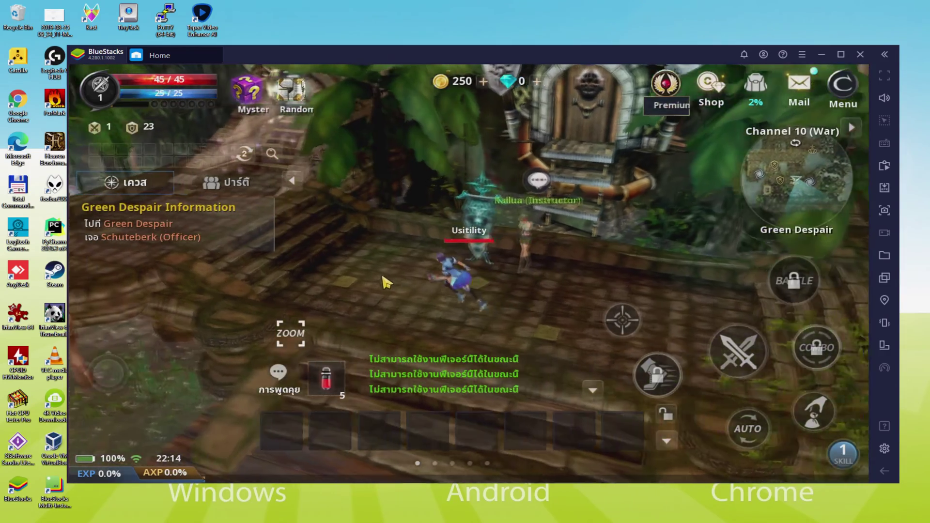